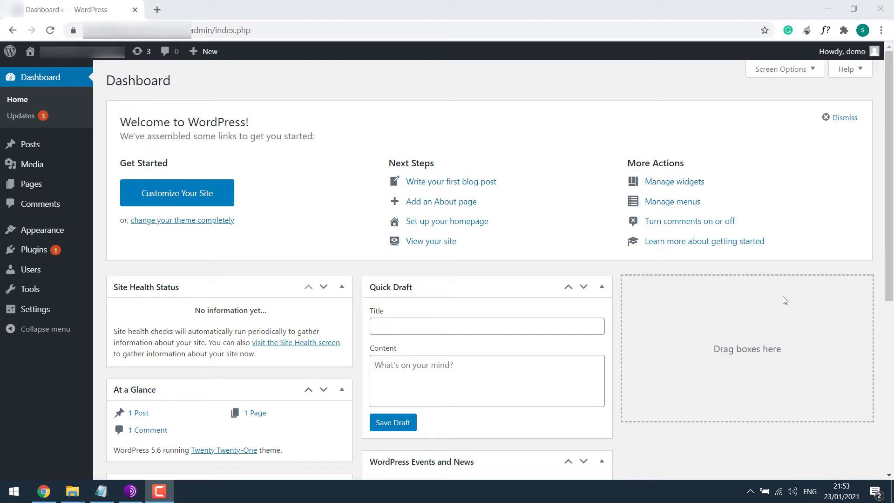
Step: Create a new page titled 'tes' whose body paragraph reads 'test'
mouse_move(92, 184)
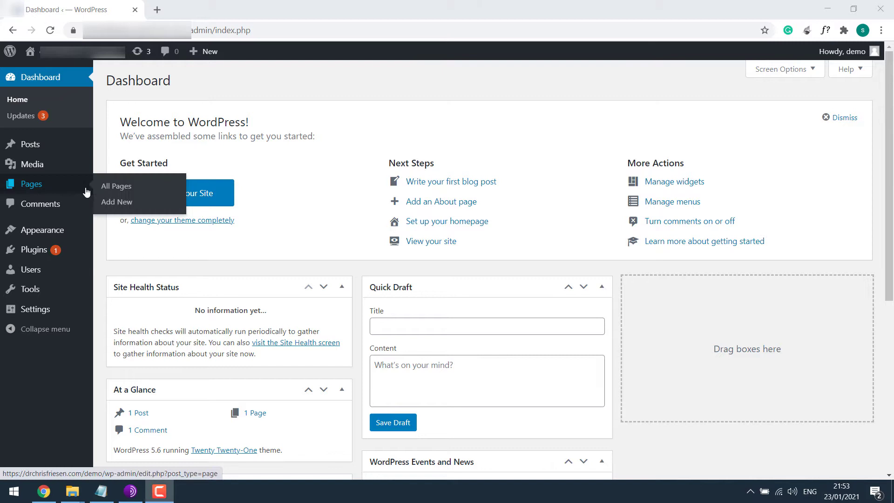
click(122, 202)
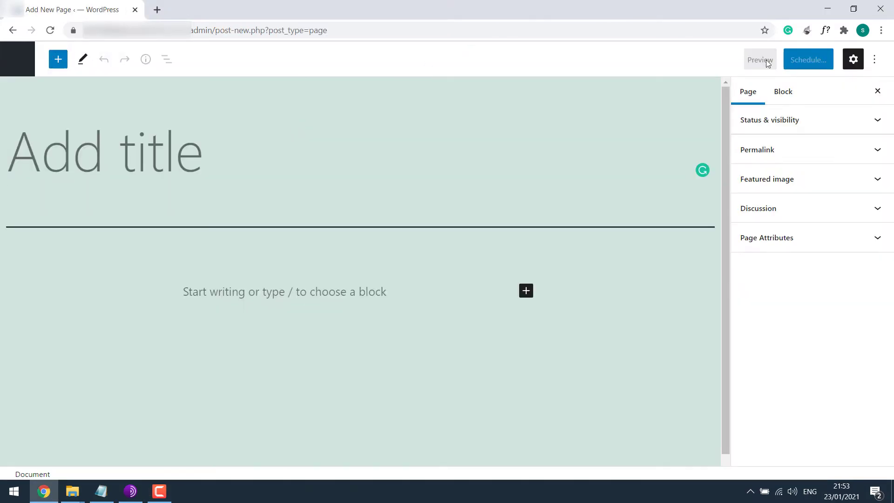
text(tes)
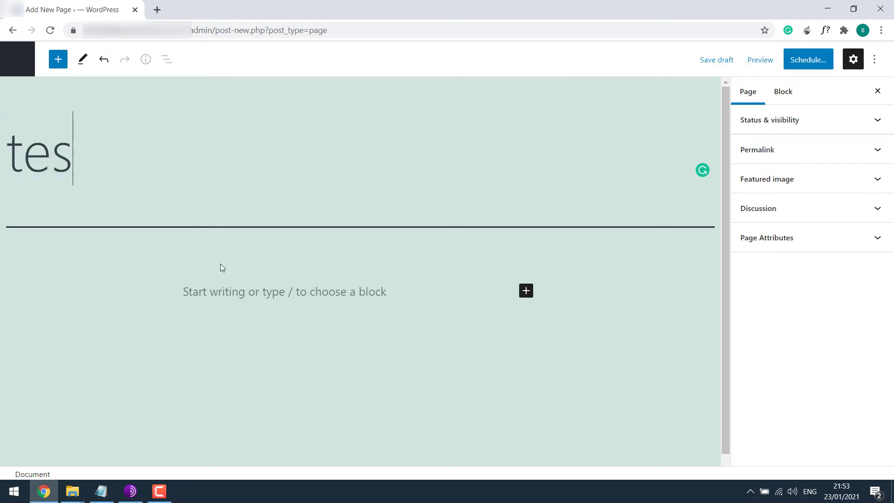
double_click(233, 290)
text(test)
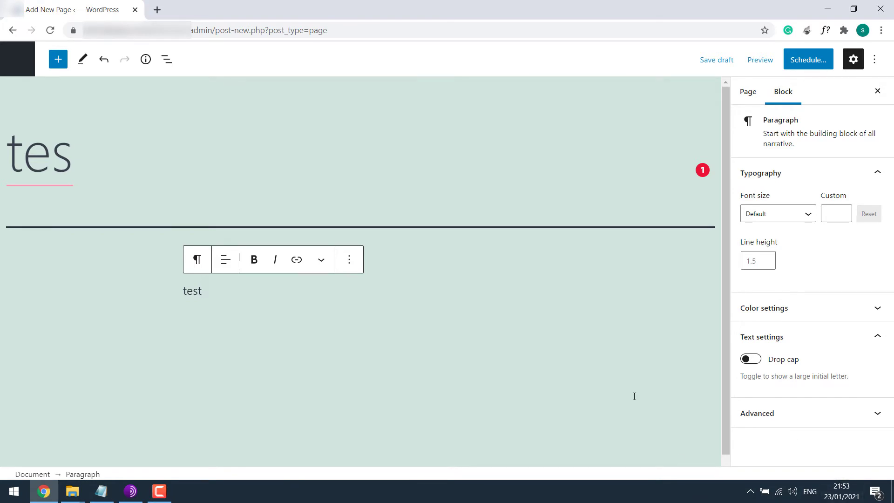
Step: Switch on 'Set time automatically' and 'Set time zone automatically' in Windows Date & time settings
click(3, 497)
text(chan)
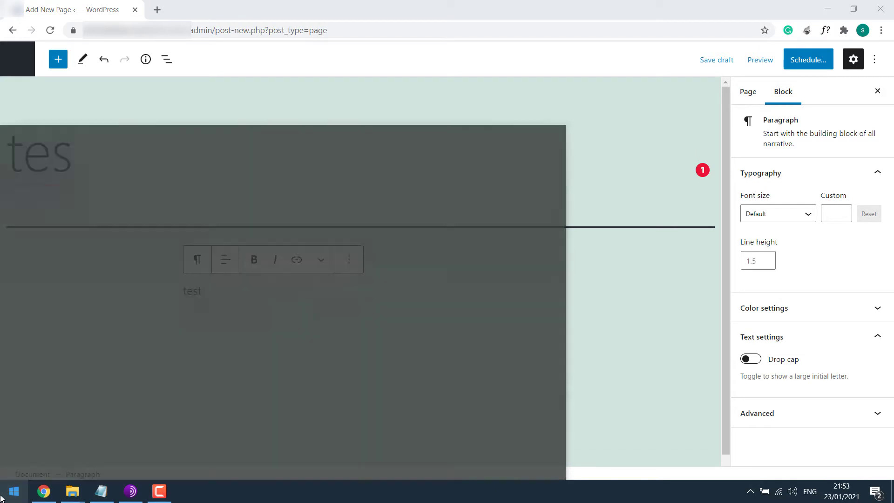
text(e)
key(BackSpace)
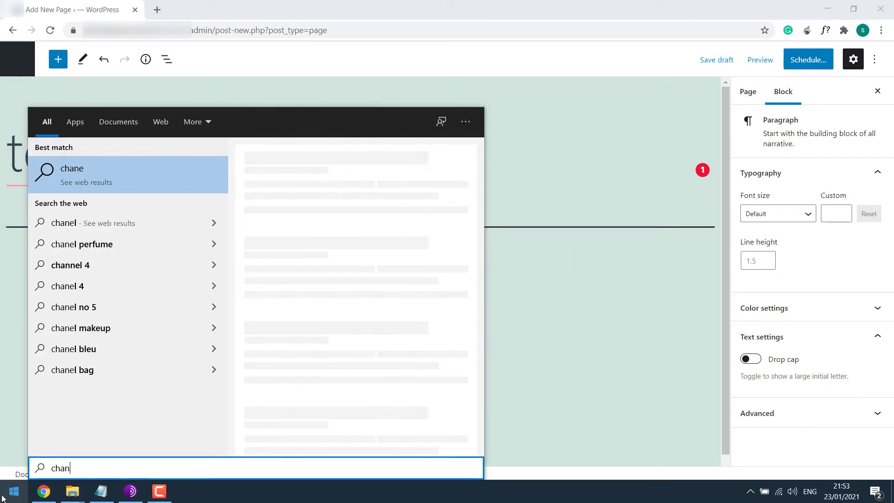
key(Return)
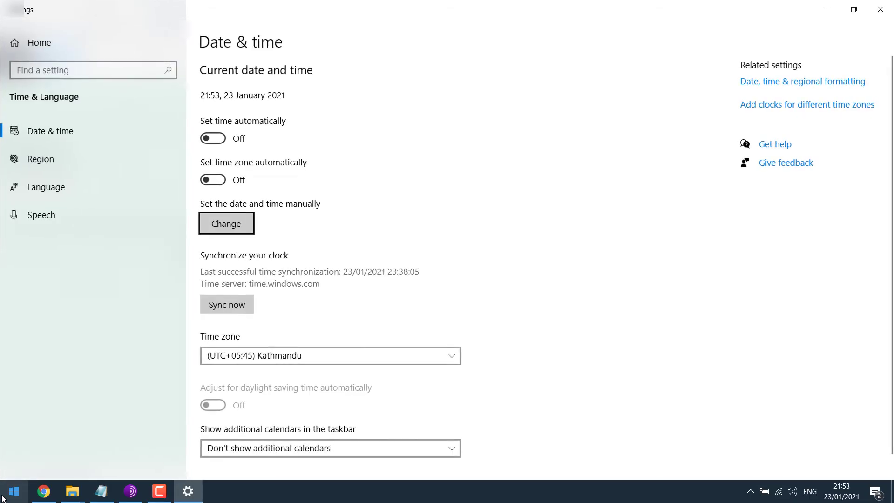
click(212, 139)
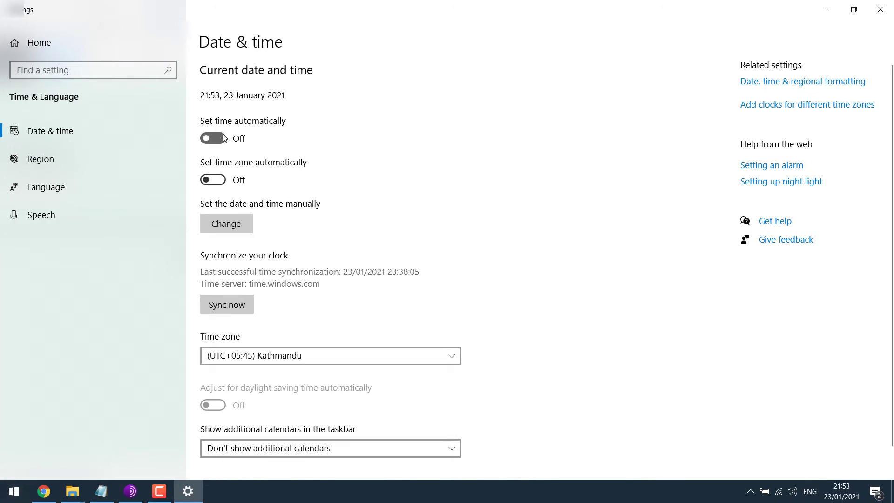
click(225, 181)
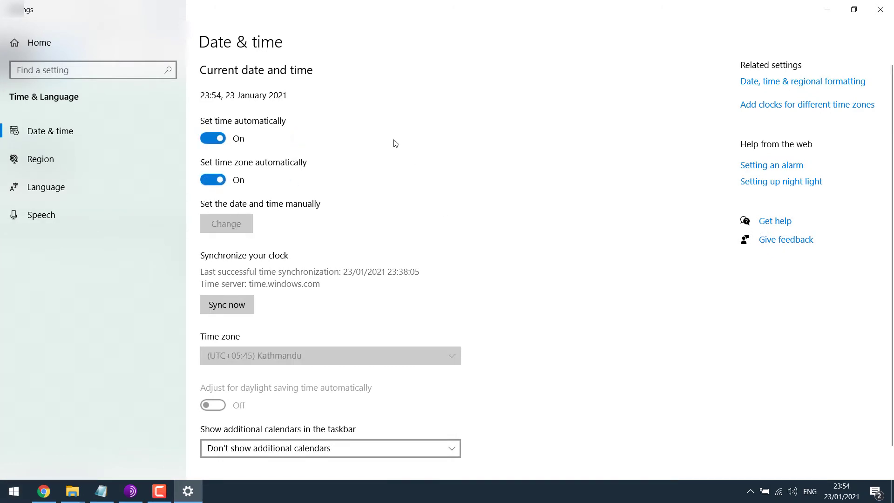
Step: Close Windows Settings, reload the page editor without saving, and return to the Pages list
click(880, 9)
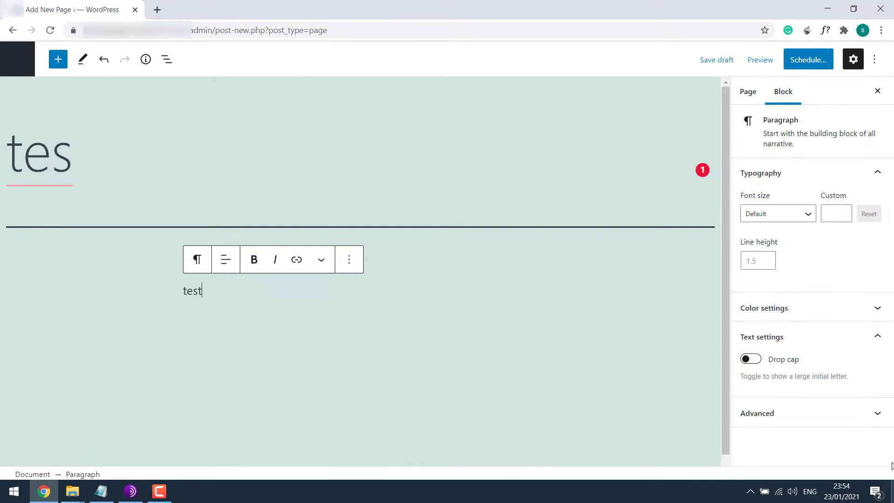
click(50, 30)
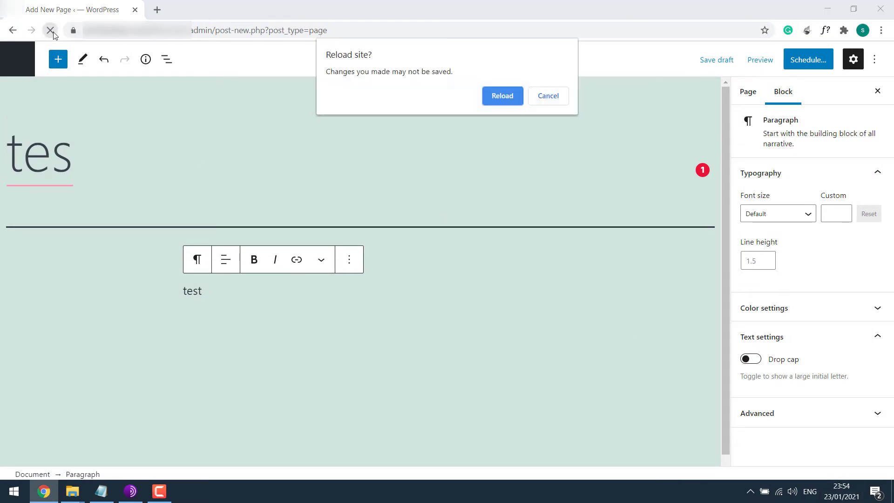
click(501, 96)
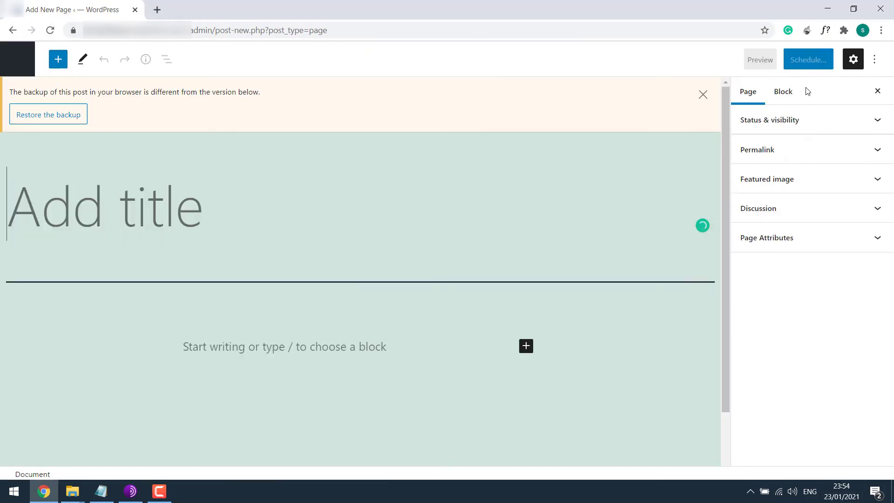
click(14, 63)
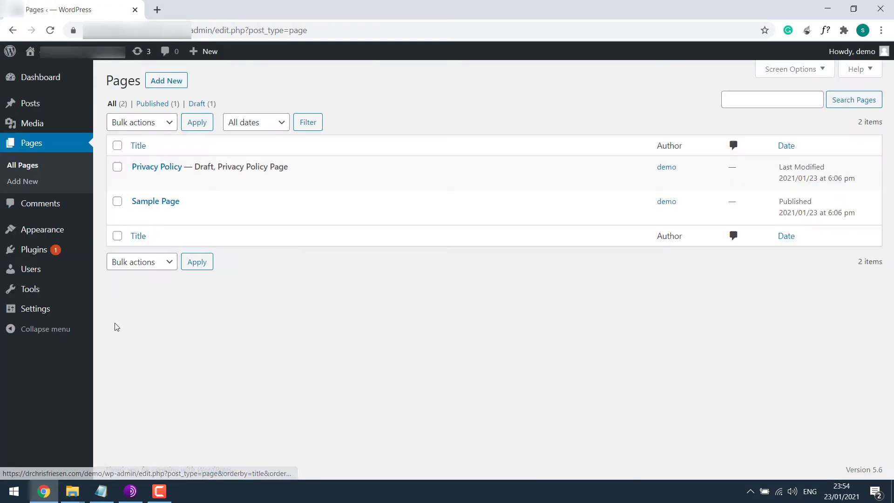
Step: Set the site timezone to UTC+5:45 in General Settings and save the changes
mouse_move(62, 309)
click(116, 312)
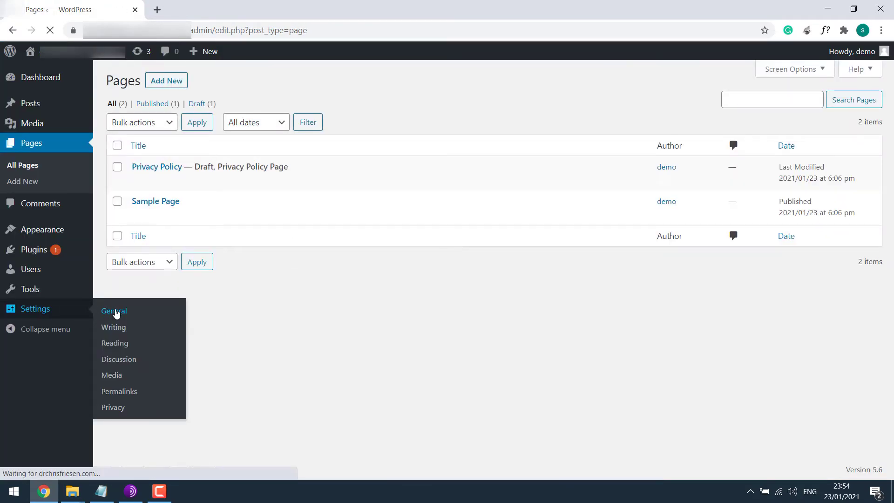
scroll(892, 117, down, 5)
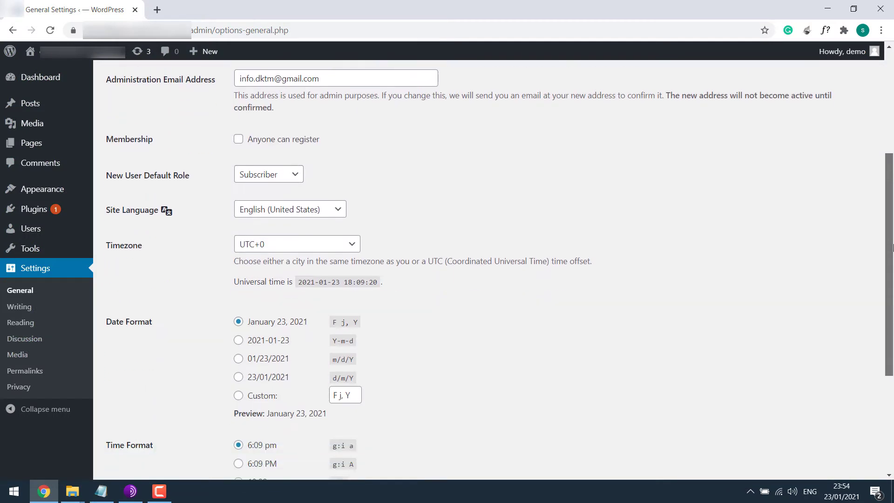
click(300, 198)
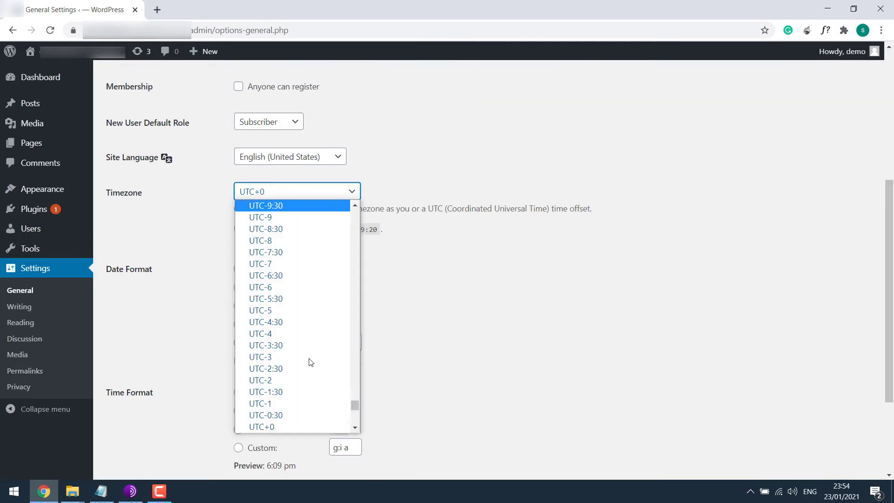
click(316, 199)
click(316, 200)
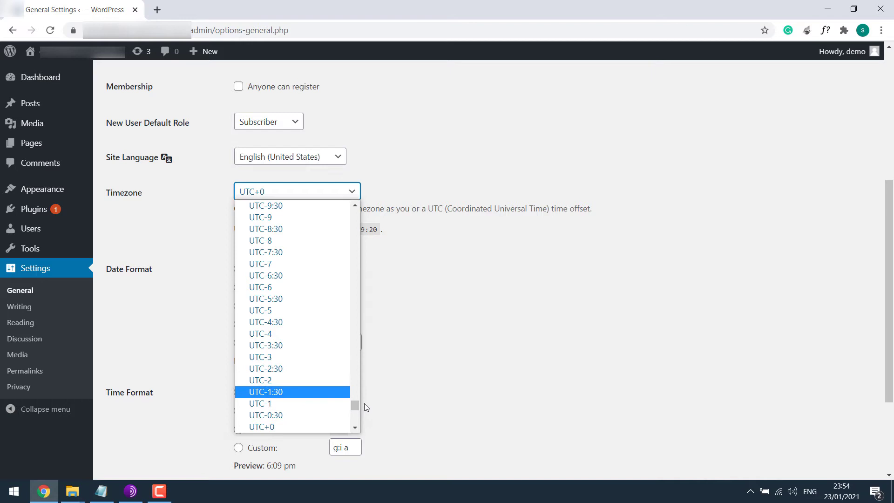
drag(357, 403, 358, 424)
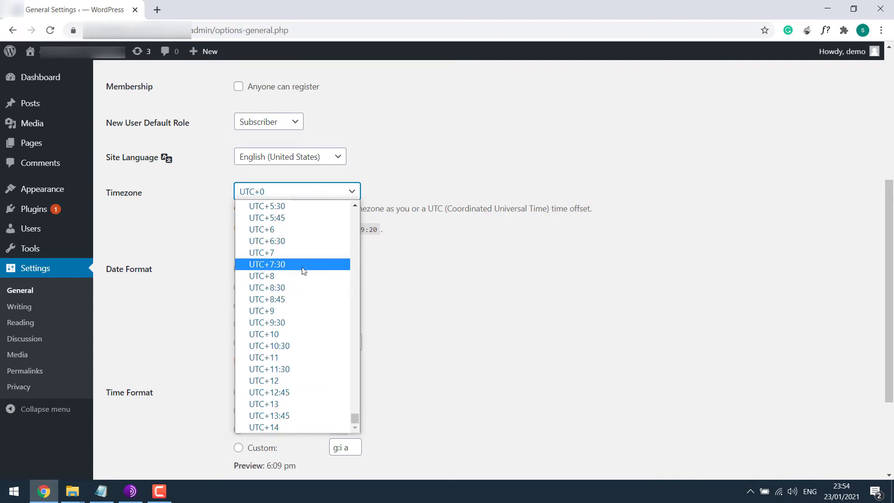
click(311, 242)
scroll(298, 421, down, 3)
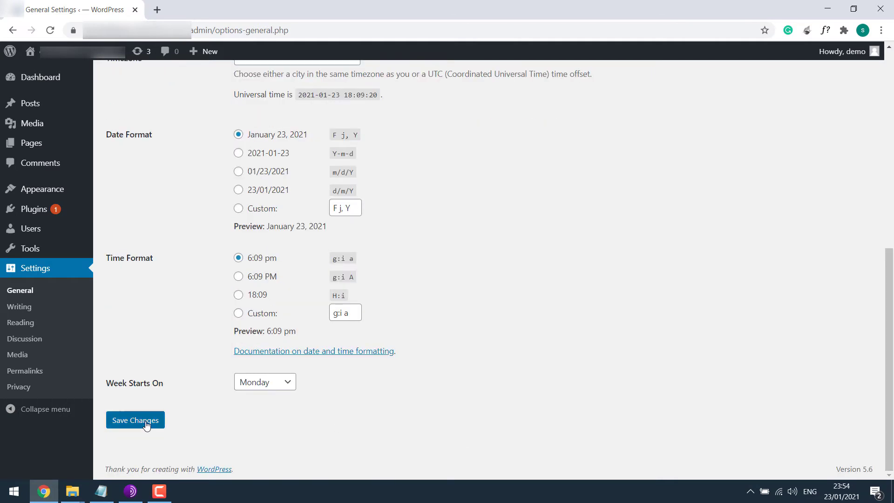
click(144, 421)
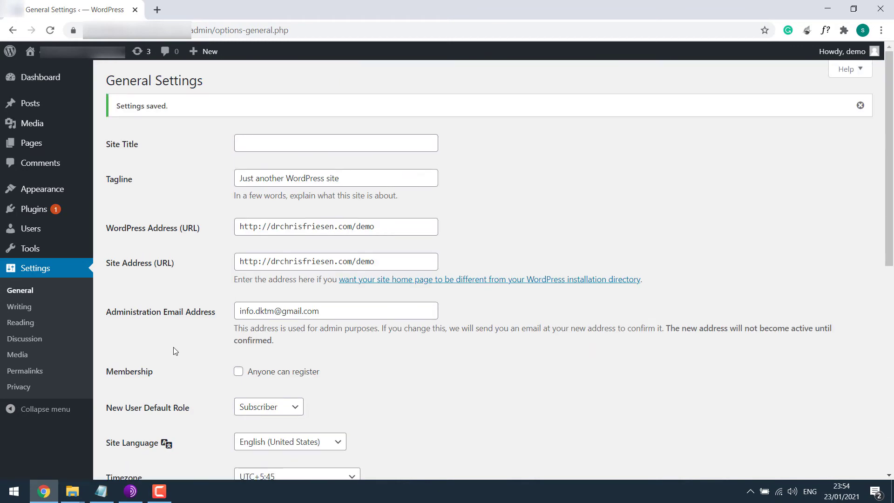
Step: Restore the tes page from its backup and try to publish it
mouse_move(70, 143)
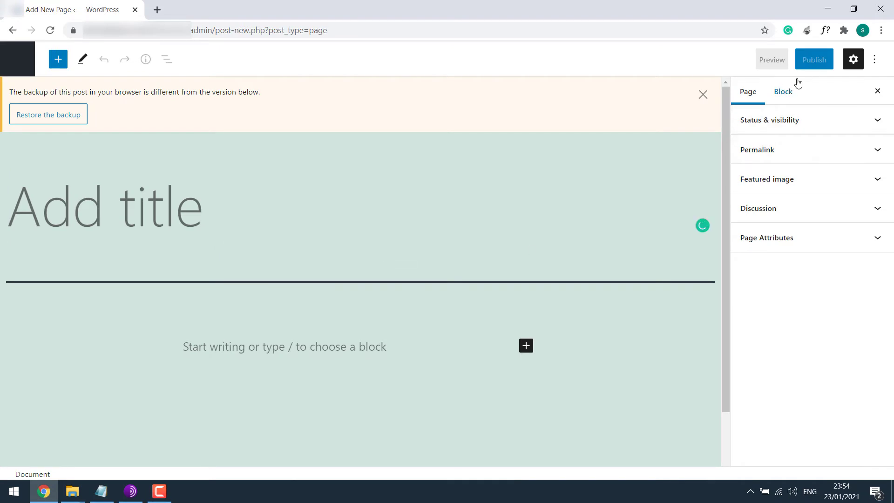
click(44, 114)
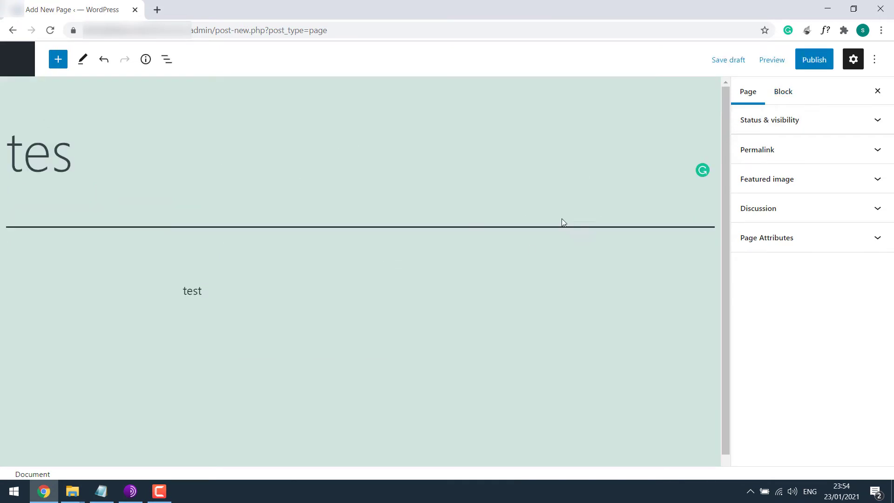
click(820, 63)
click(792, 63)
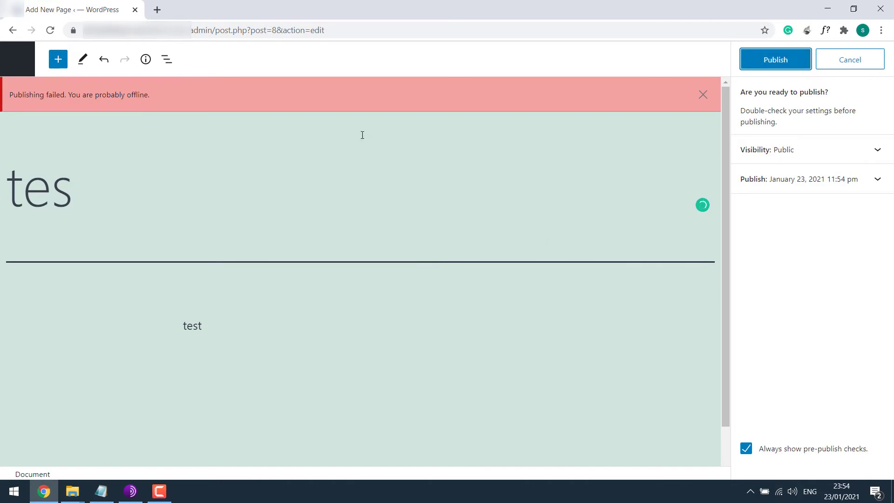
Step: Select the publishing-failed notice text, then open the admin Pages list in a new tab
drag(155, 93, 10, 96)
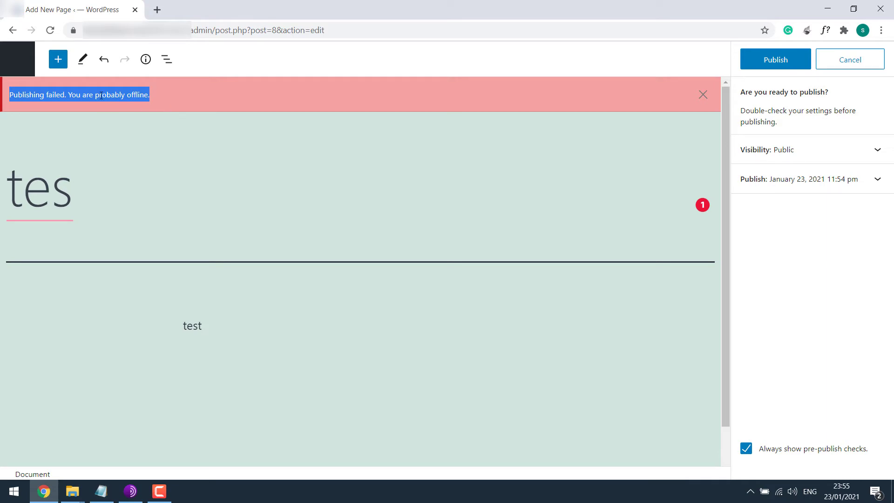
click(151, 112)
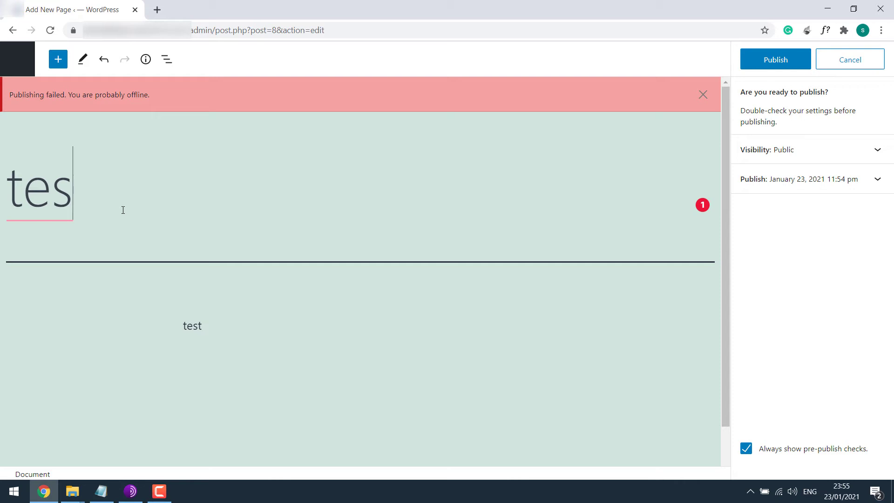
right_click(17, 54)
click(51, 60)
Step: Bulk-delete all installed plugins from the Plugins list
click(224, 7)
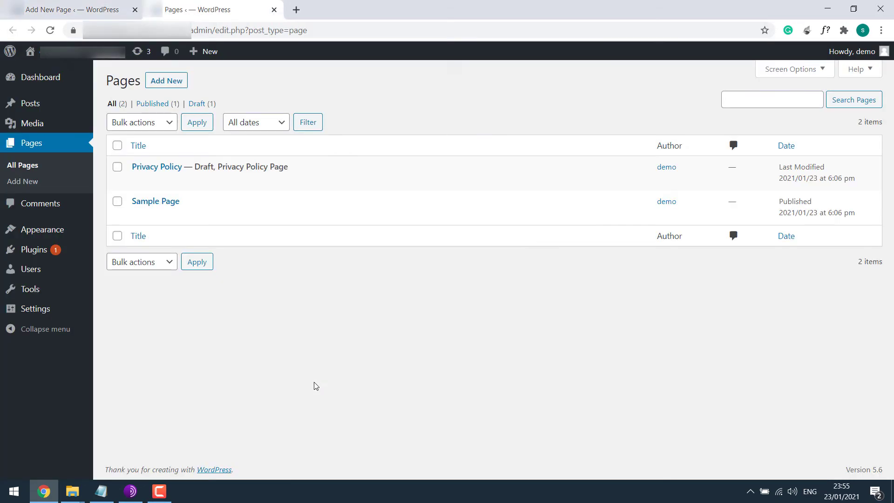
click(65, 255)
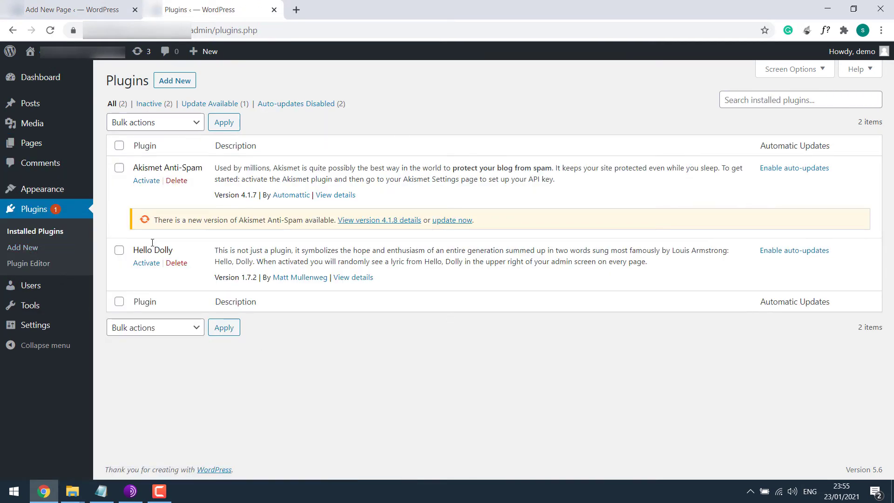
click(119, 145)
click(146, 122)
click(140, 183)
click(238, 129)
key(Return)
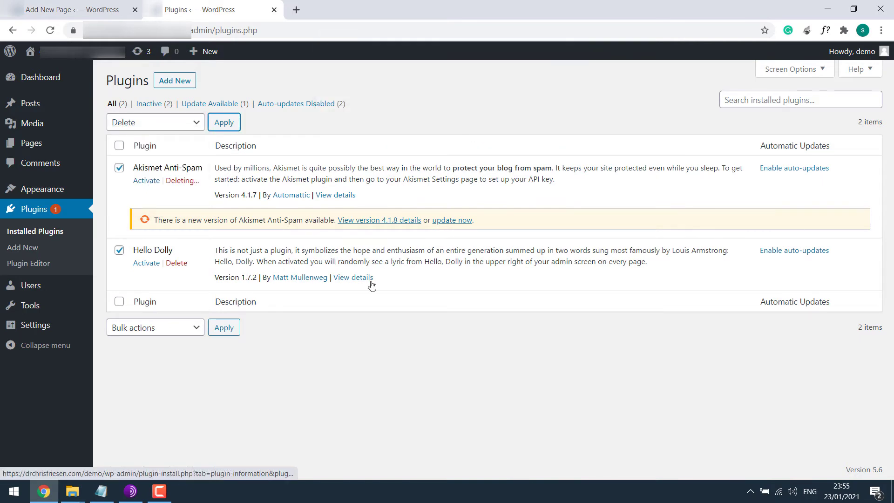
Step: Update Twenty Twenty-One and delete the Twenty Nineteen and Twenty Twenty themes
click(118, 193)
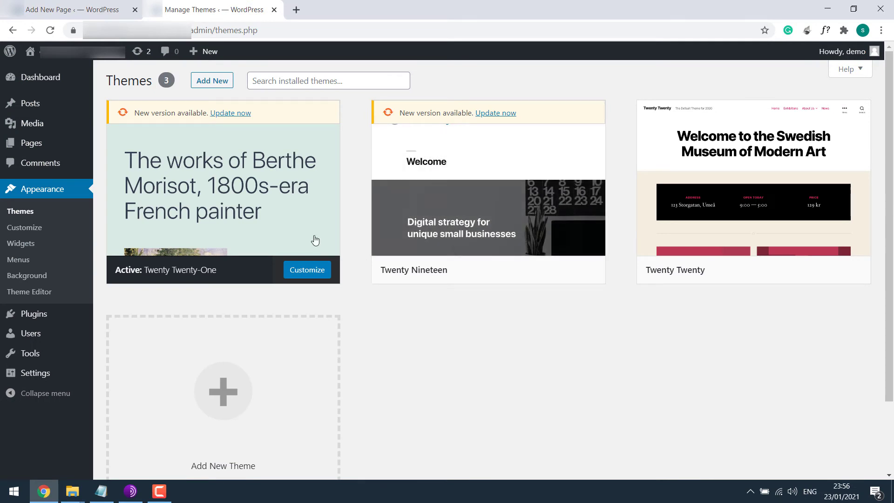
click(233, 115)
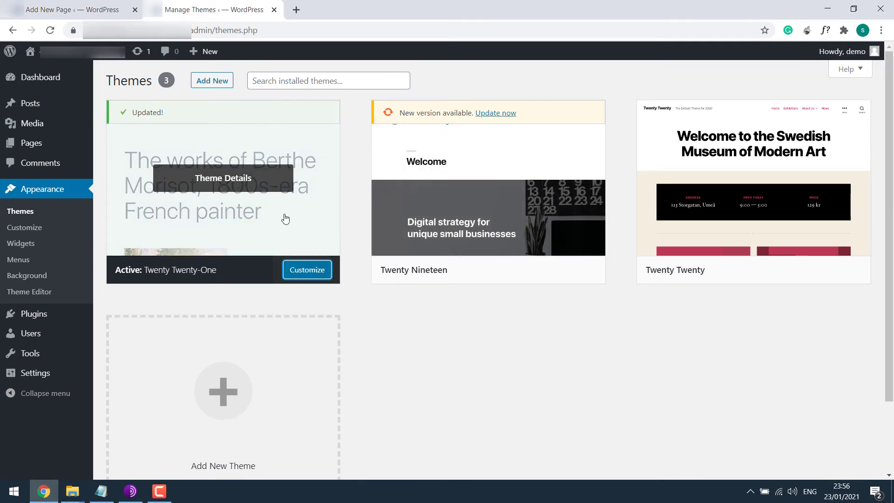
click(520, 182)
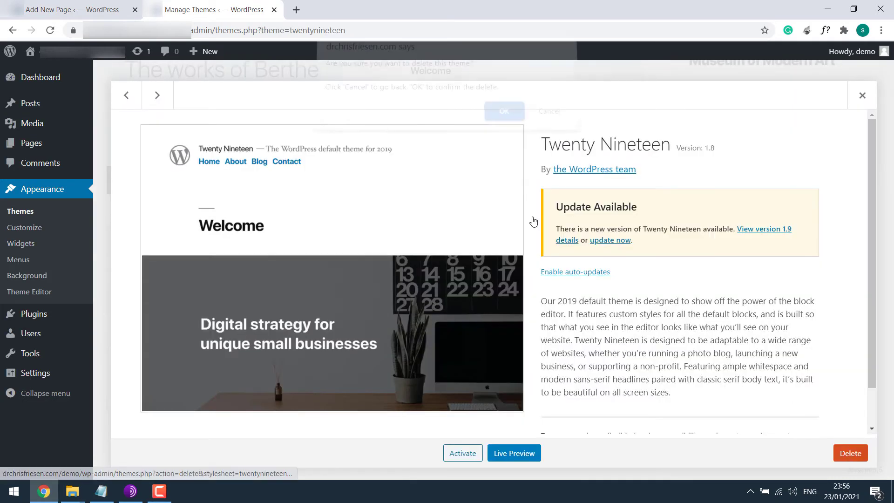
key(Return)
click(531, 194)
click(851, 453)
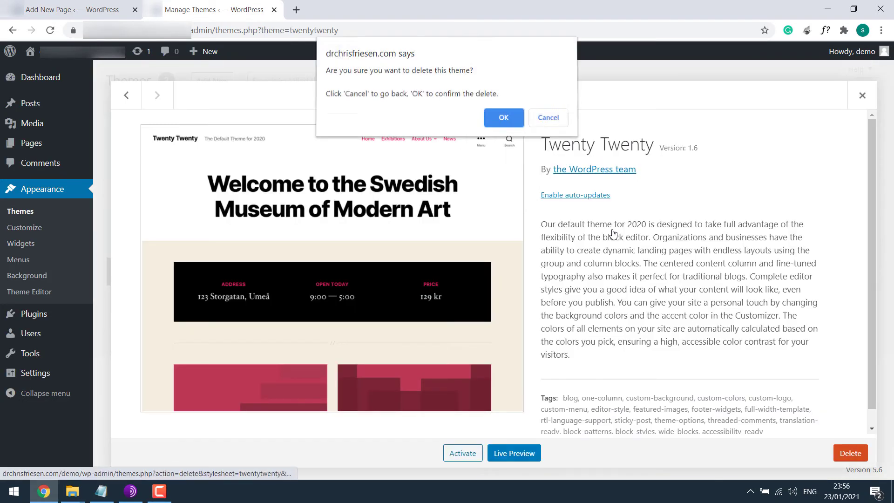
click(501, 115)
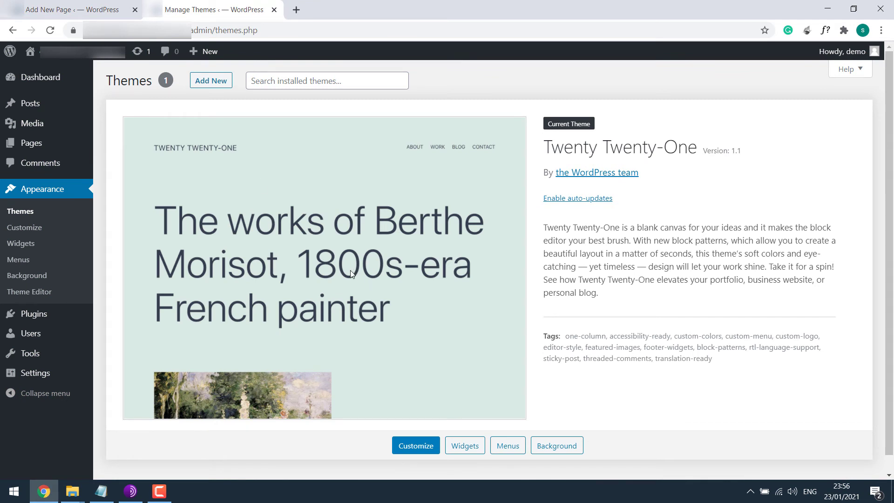
Step: Reload the page editor tab, discarding unsaved changes
click(73, 9)
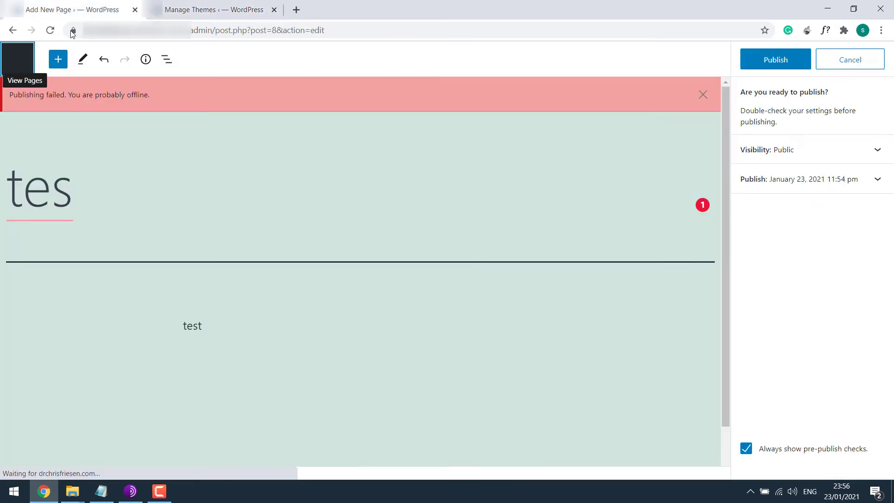
click(49, 30)
click(513, 97)
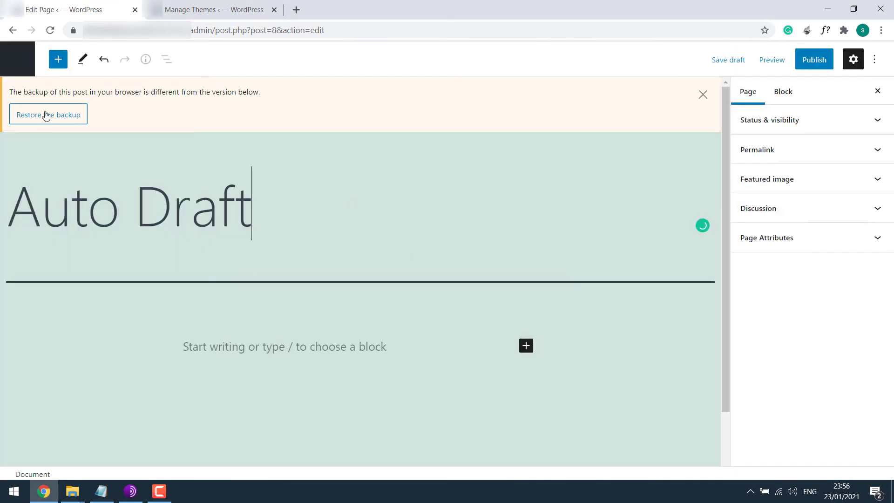
Step: Restore the tes page backup, retry publishing it, and go back to the Themes tab
click(46, 115)
click(816, 60)
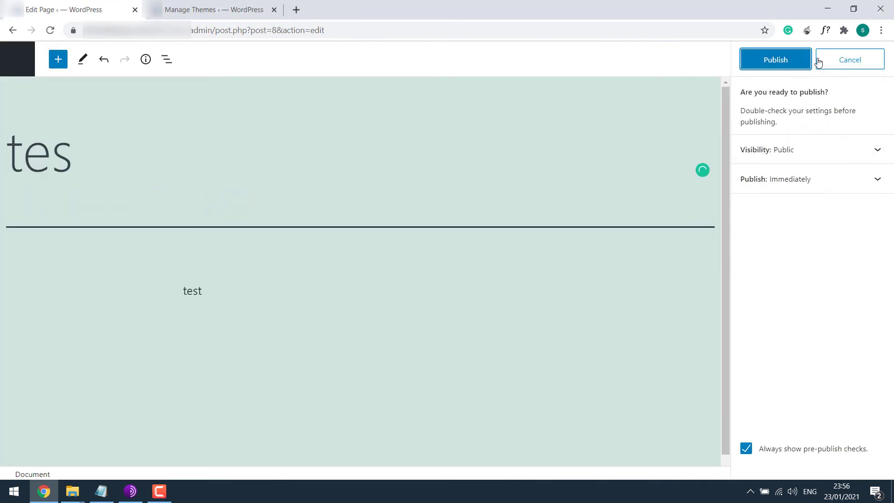
click(787, 61)
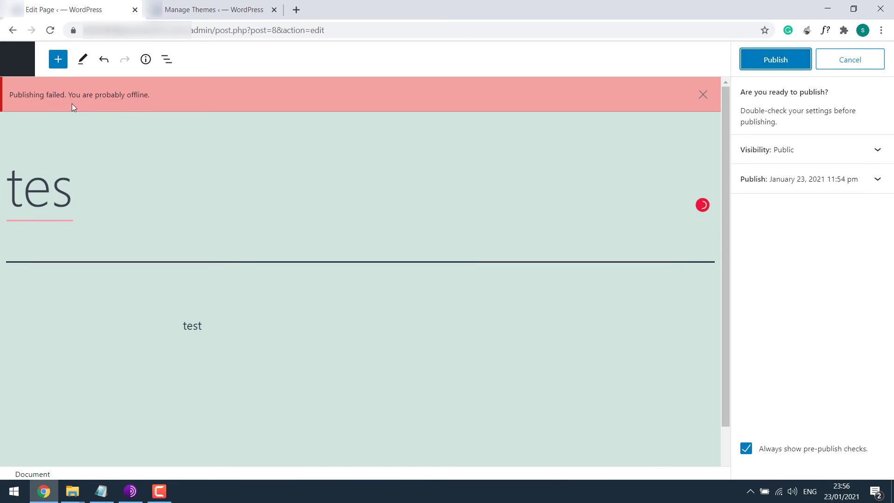
click(216, 9)
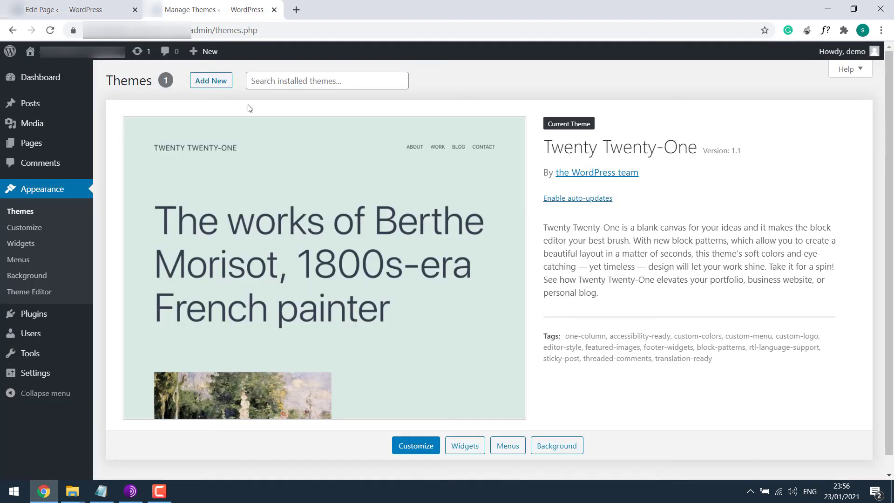
Step: Open the Plugins page, glance at the editor tab, and come back to Plugins
click(50, 319)
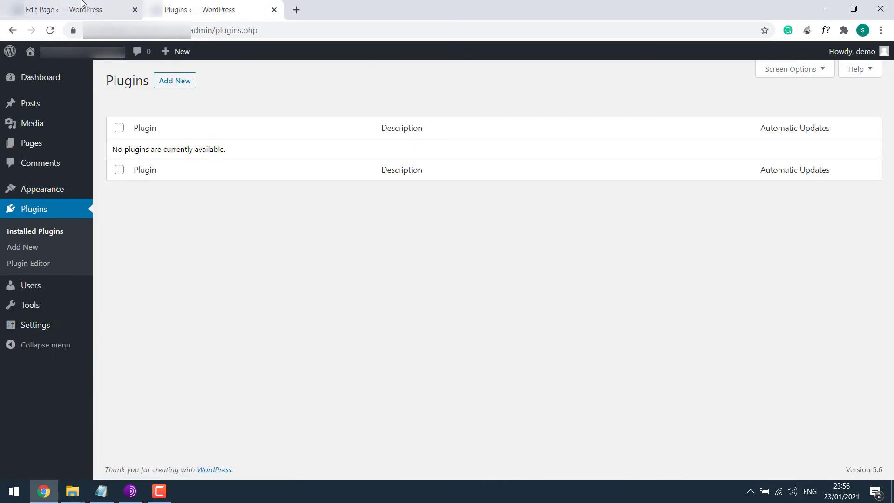
click(76, 9)
click(236, 8)
Step: Search Add Plugins for 'really simple ssl', then install and activate Really Simple SSL
click(182, 87)
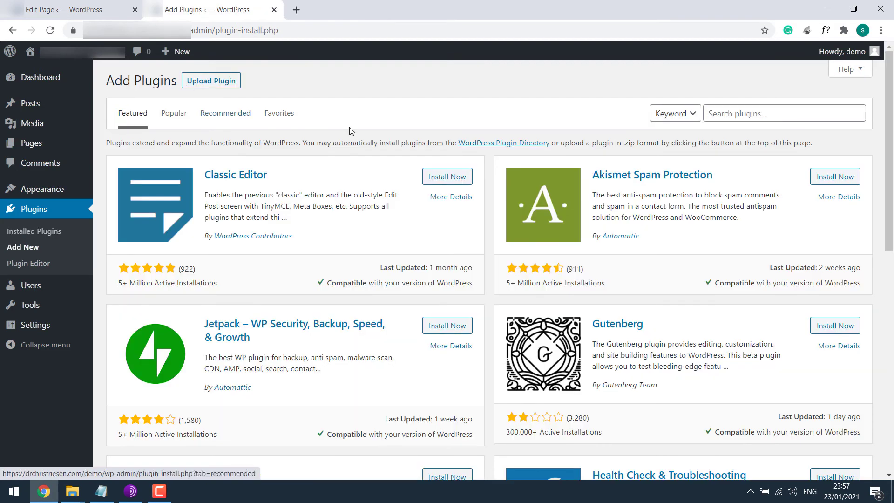
click(729, 114)
text(really simple ssl)
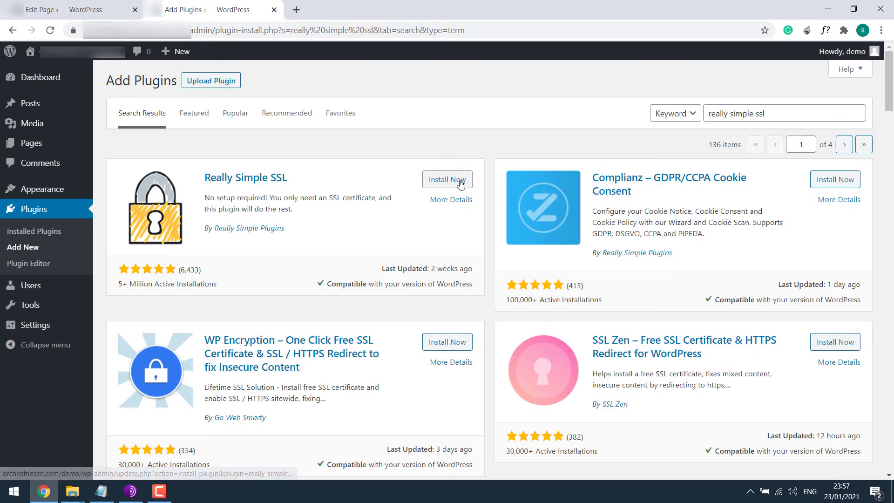
click(461, 184)
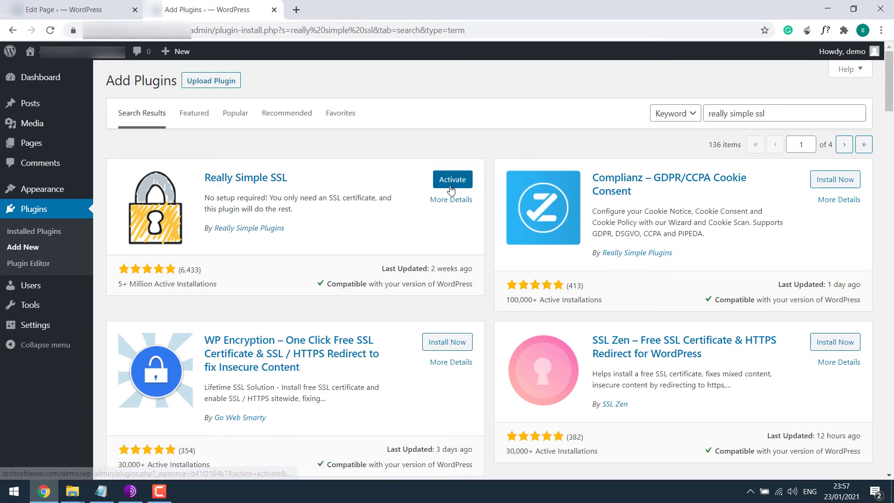
click(451, 188)
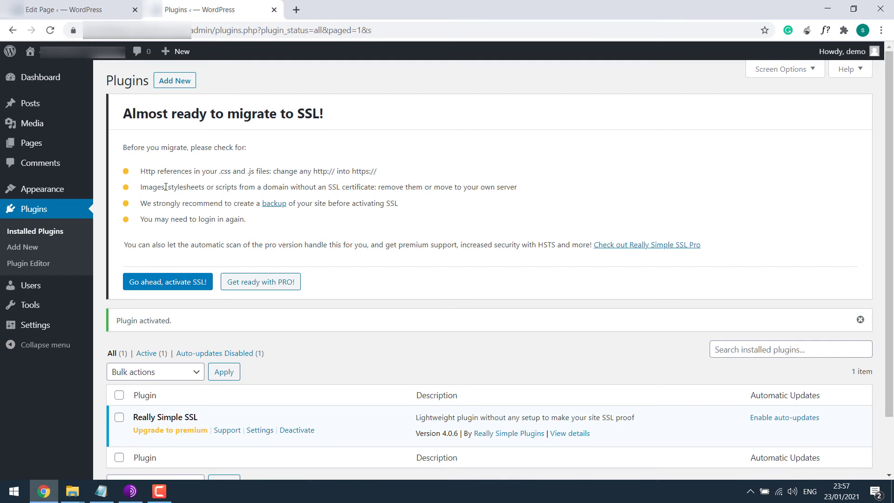
Step: Activate SSL, log back in with the admin credentials, and dismiss the site-security and Google Analytics reminders
click(167, 283)
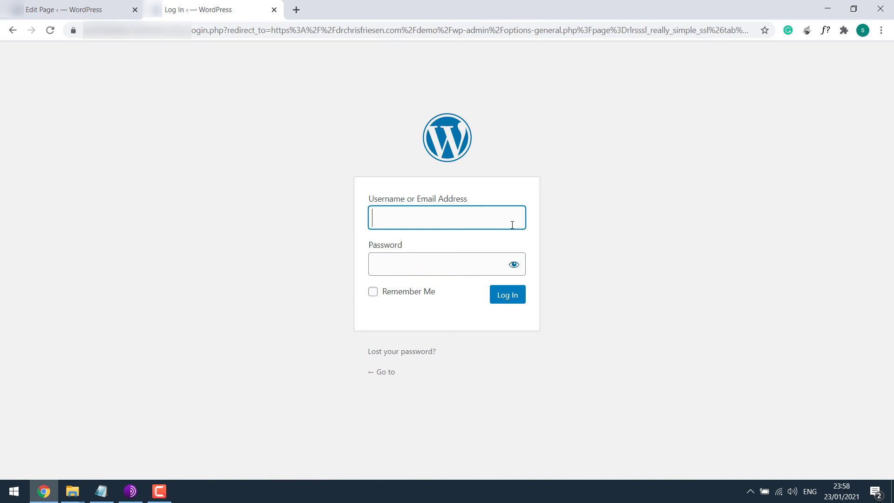
text(demo)
key(Tab)
text(••••••••••••••)
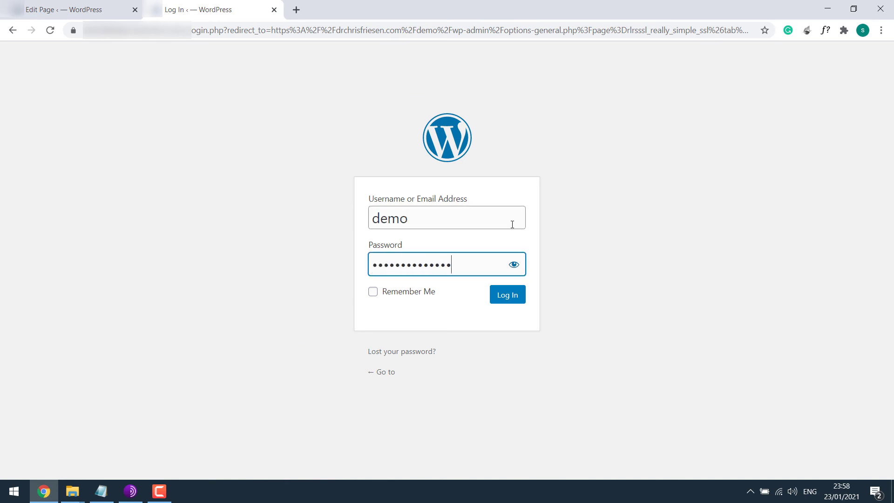
key(Return)
click(493, 228)
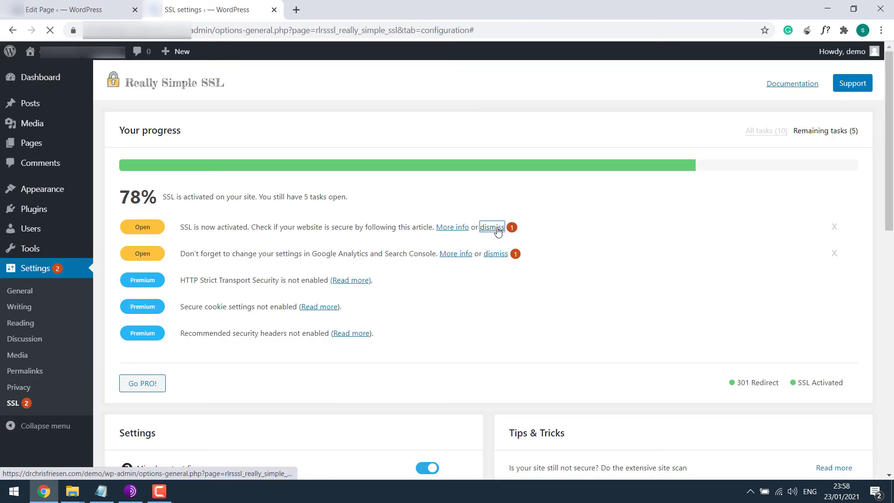
click(496, 227)
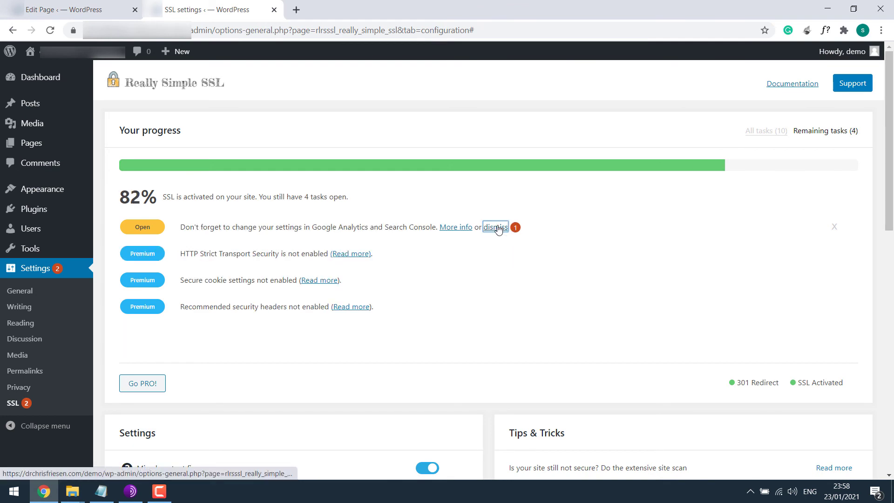
Step: Switch on 'Enable 301 .htaccess redirect' in Really Simple SSL settings and save
scroll(449, 239, down, 4)
scroll(391, 280, down, 1)
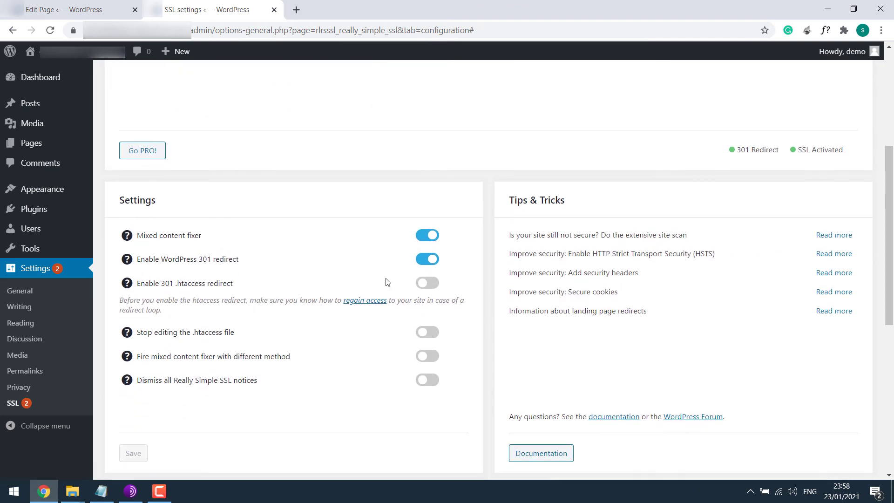
click(428, 284)
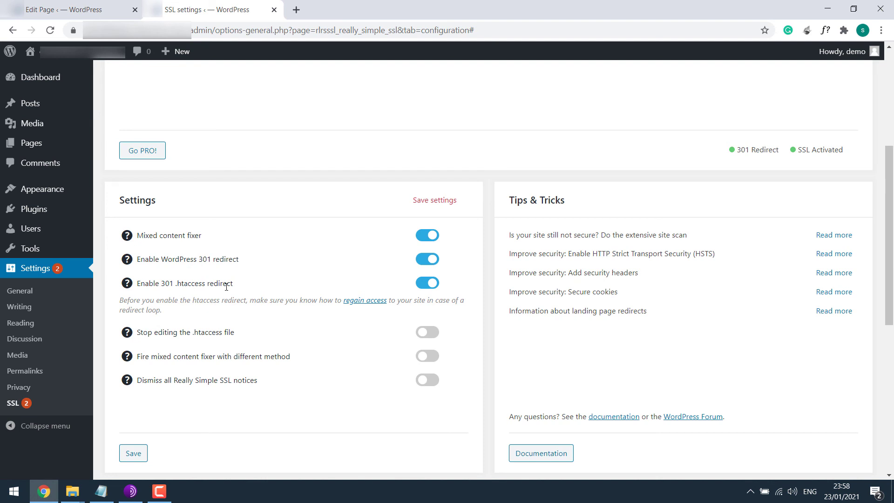
scroll(226, 287, down, 3)
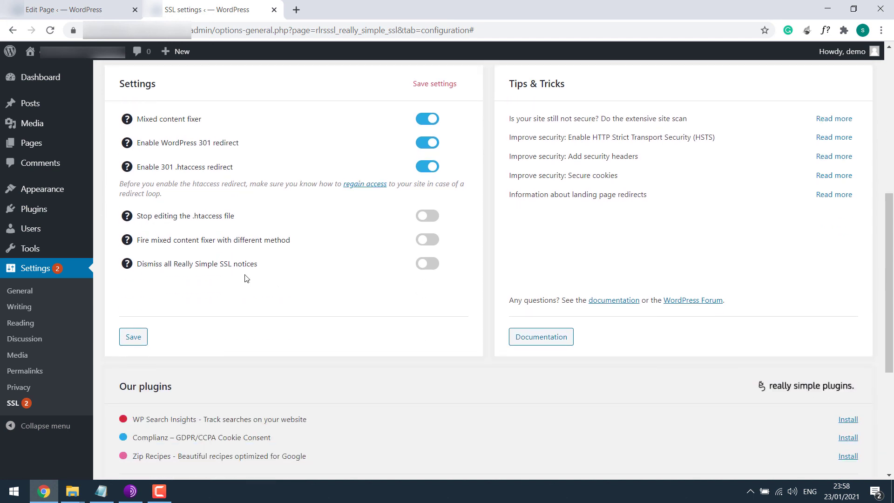
click(132, 336)
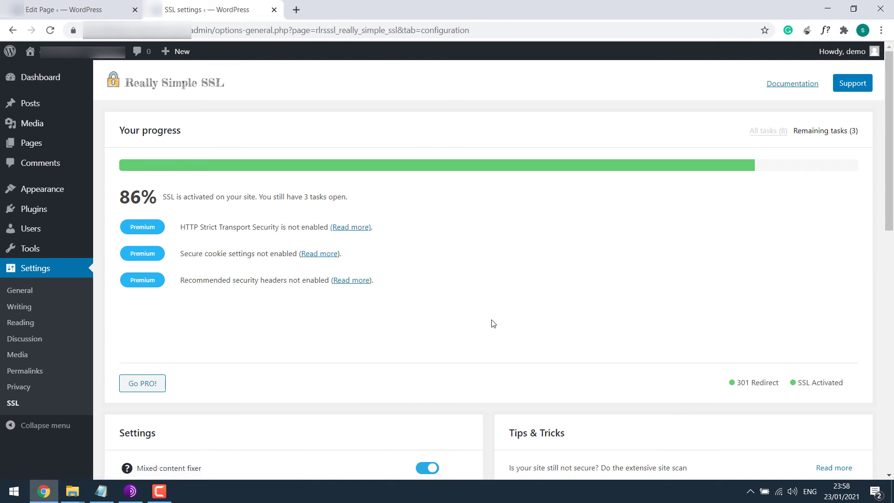
Step: Reload the tes page editor, restore the backed-up title and text, and publish the page
click(84, 9)
click(50, 30)
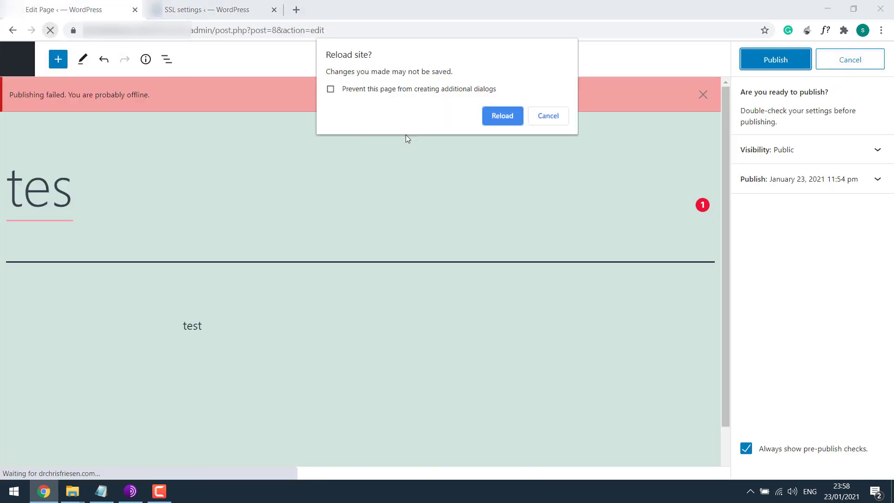
click(507, 114)
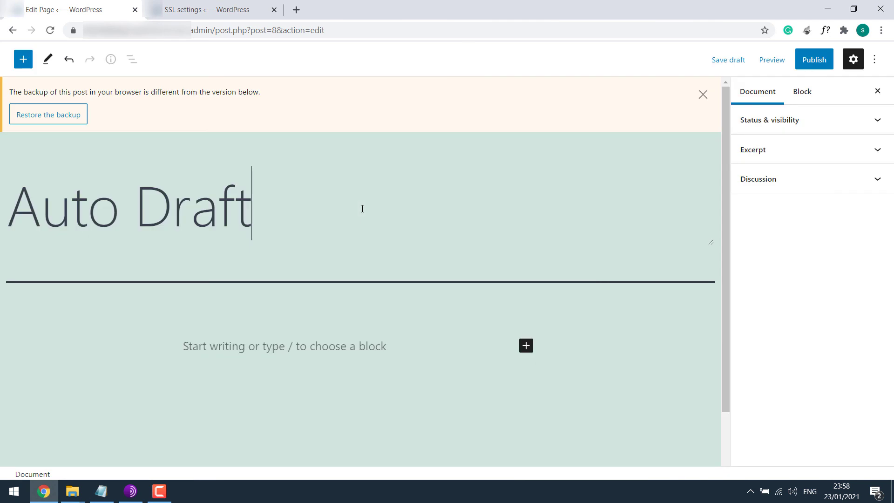
click(60, 122)
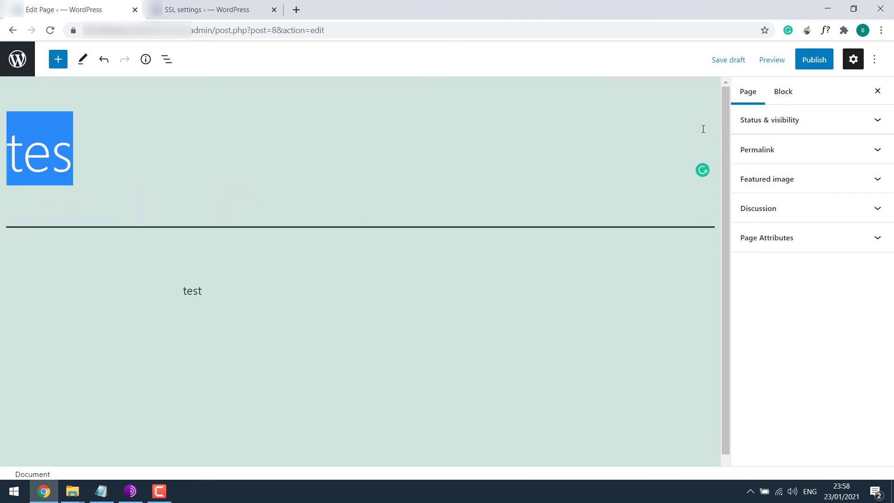
click(812, 61)
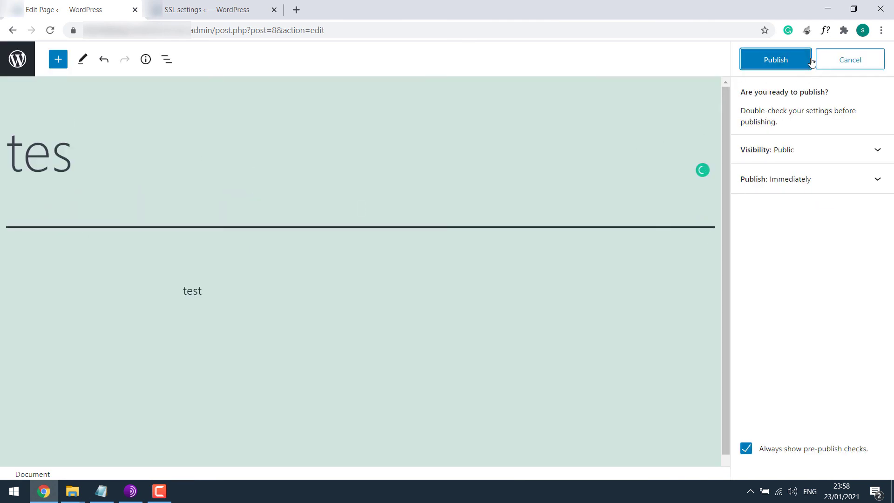
click(779, 63)
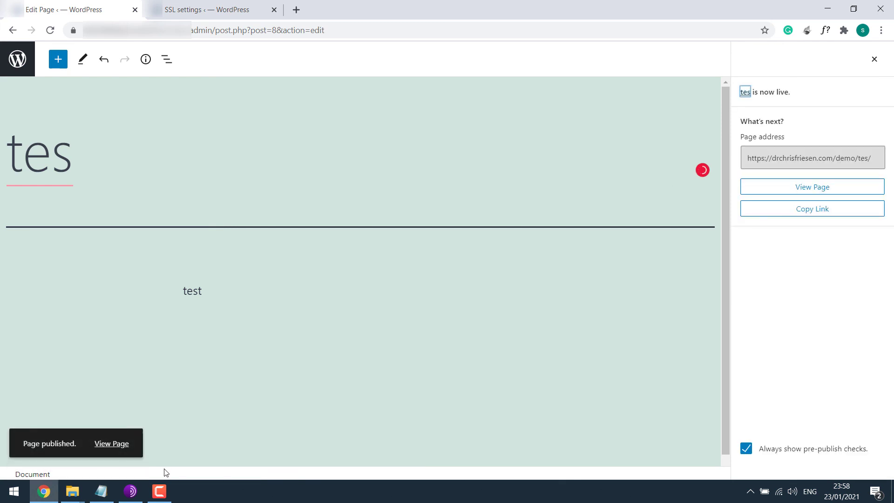
Step: Open the published tes page in a new tab and scroll down to its footer
right_click(125, 442)
click(248, 351)
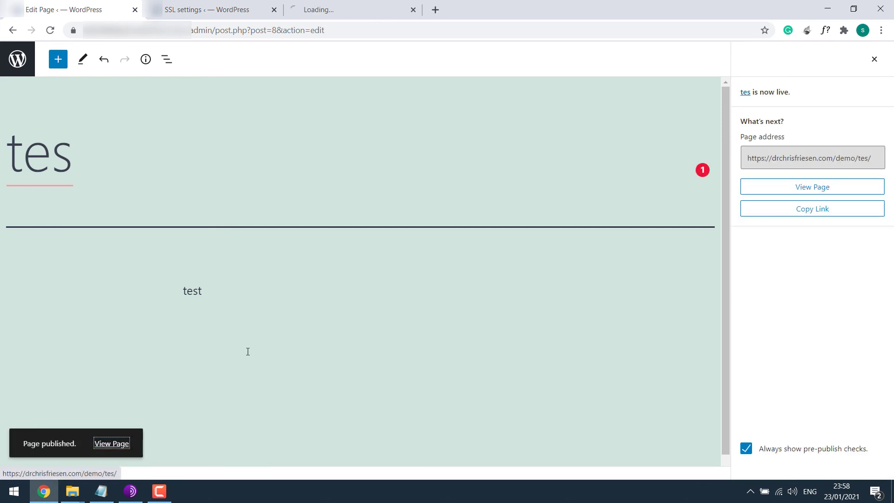
click(343, 11)
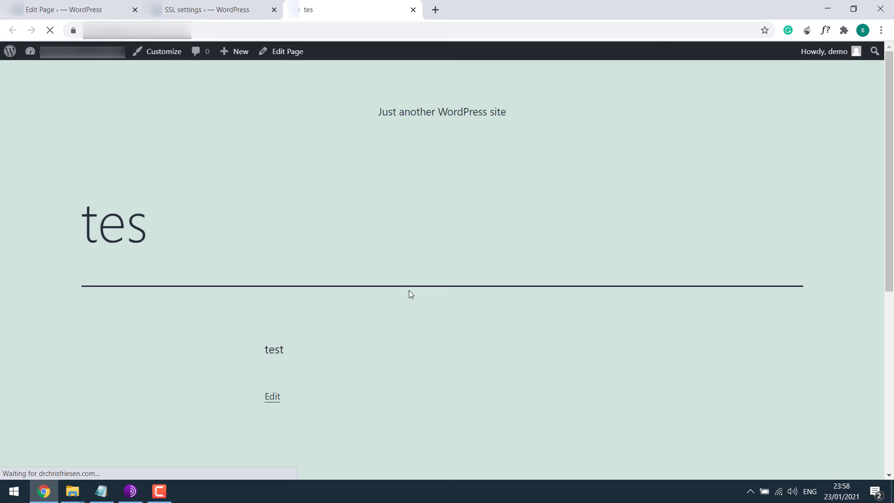
scroll(306, 282, down, 2)
scroll(447, 270, down, 4)
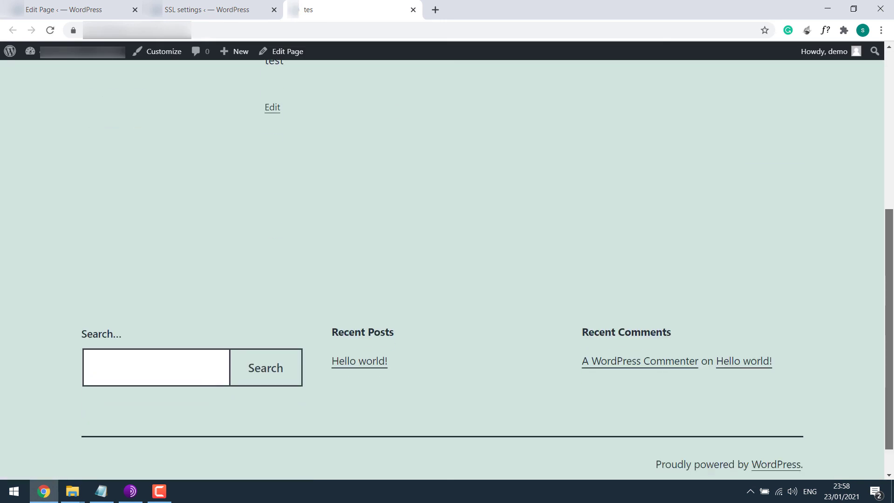